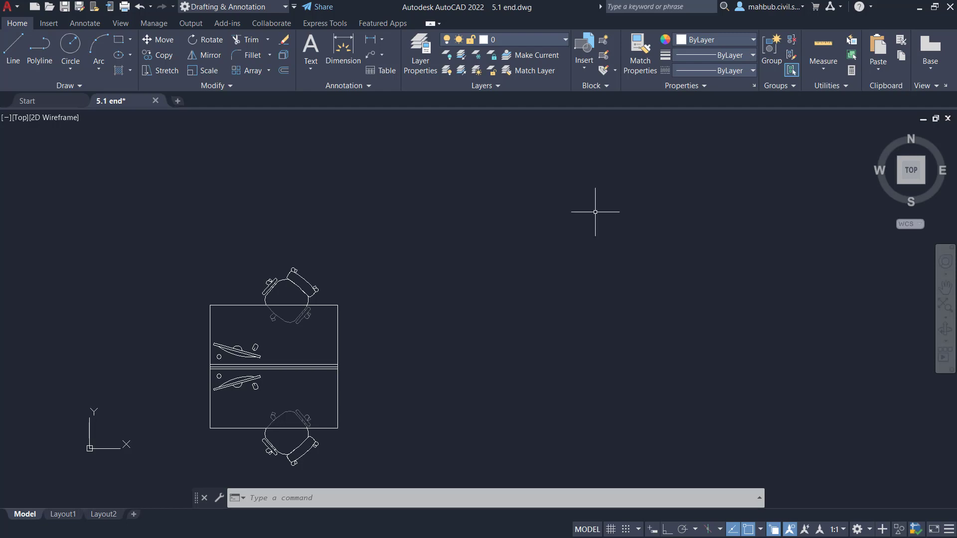
click(181, 252)
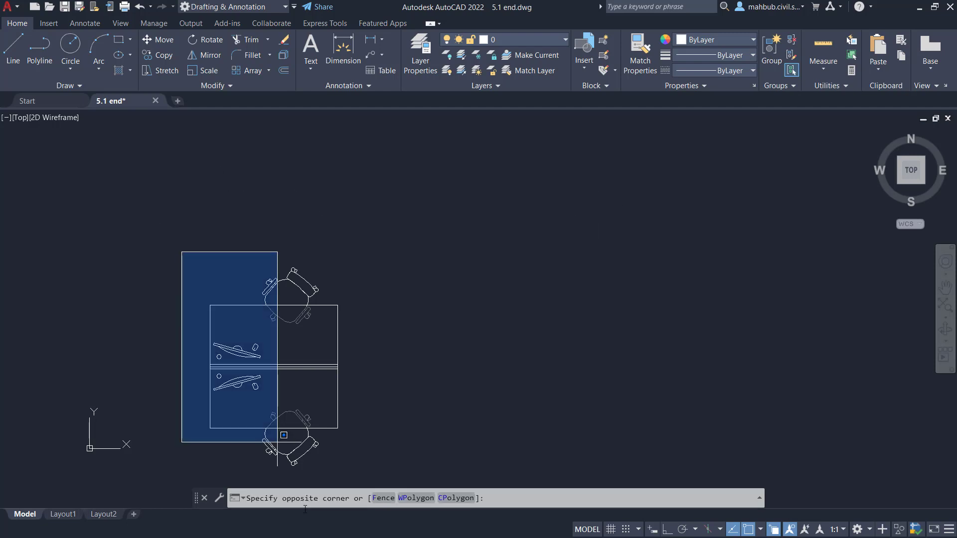
click(369, 477)
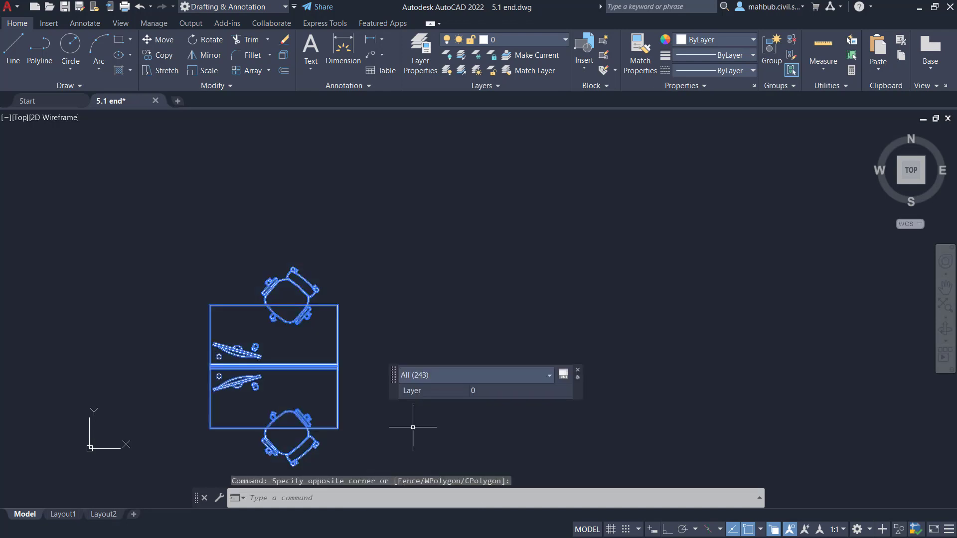
key(Escape)
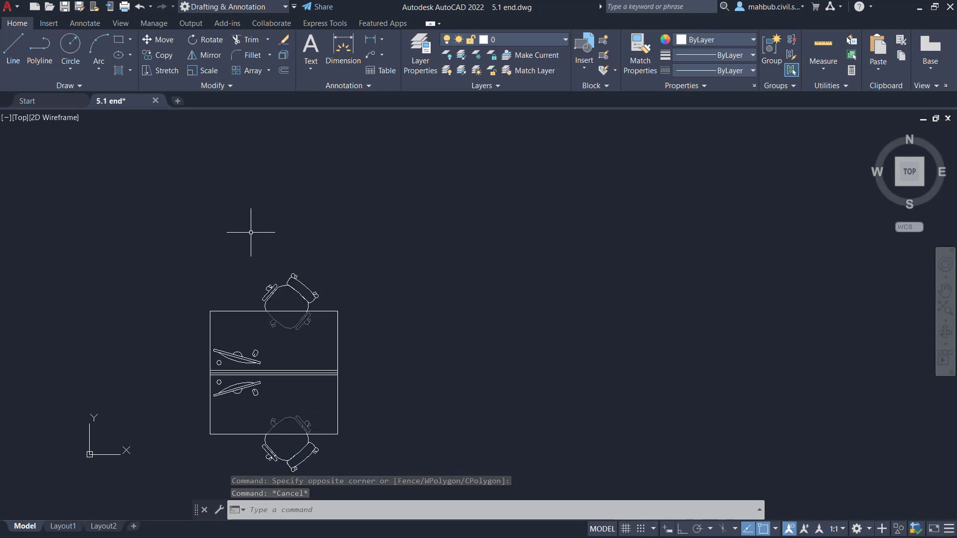
Step: Create a rectangular array from the whole desk workstation with its chairs and monitors
scroll(252, 224, down, 2)
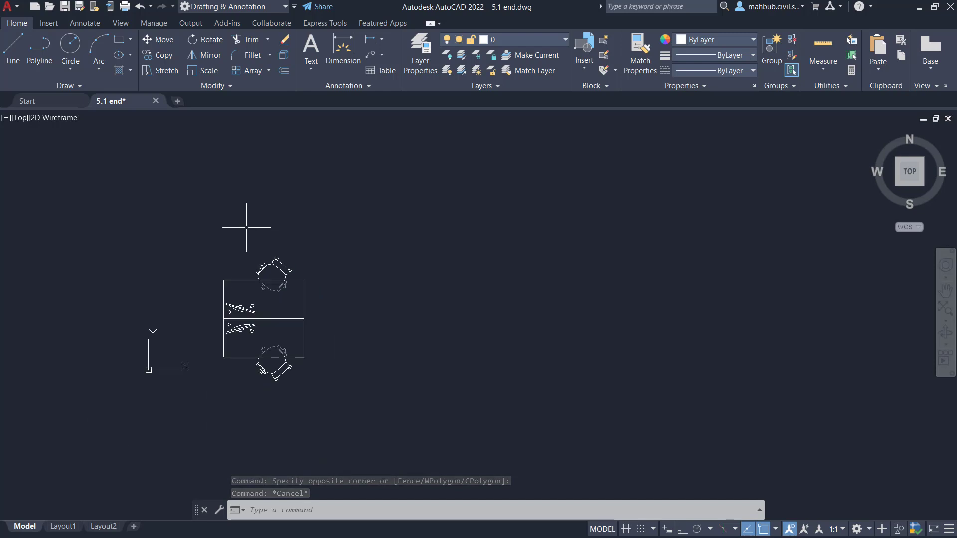
click(206, 220)
click(350, 397)
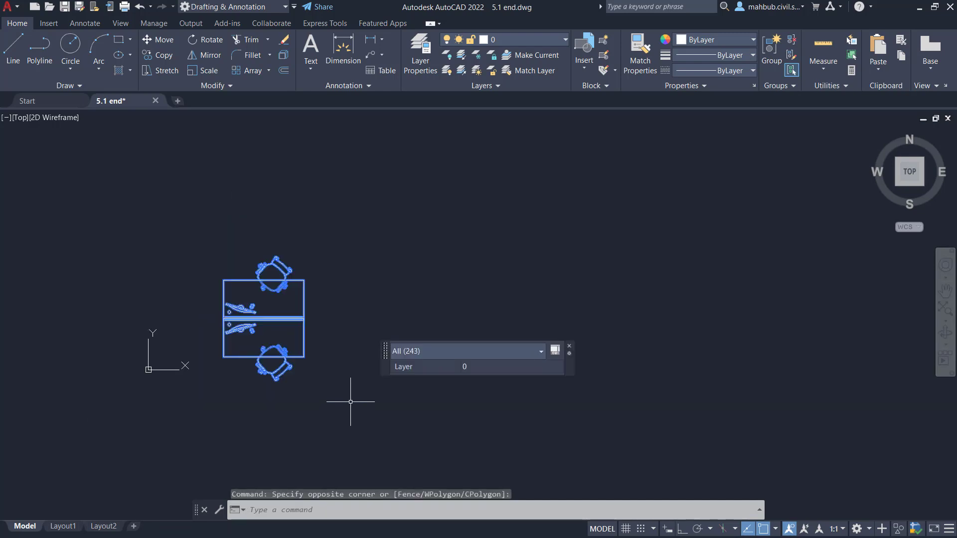
click(269, 70)
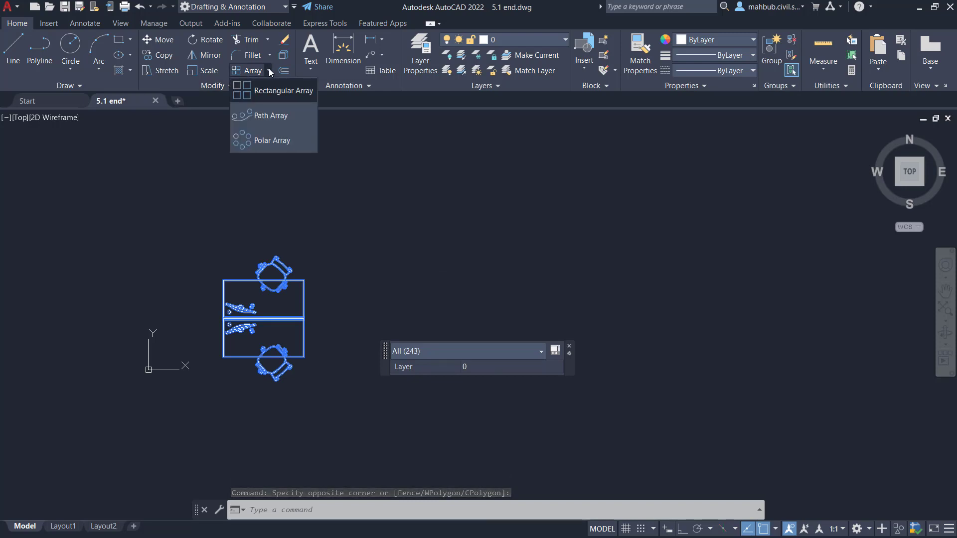
click(271, 95)
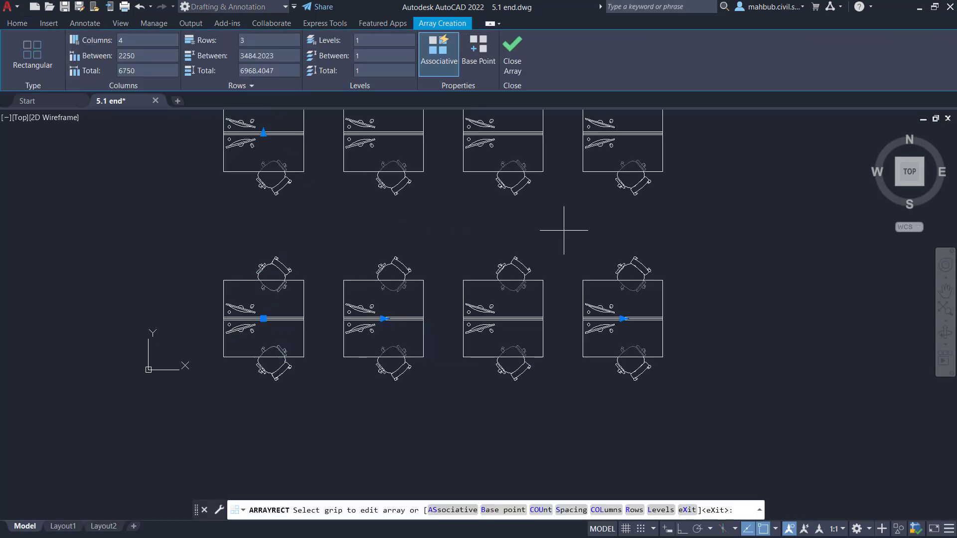
Step: Extend the workstation array to 8 columns using its column count grip
scroll(739, 205, down, 2)
middle_drag(741, 201, 513, 327)
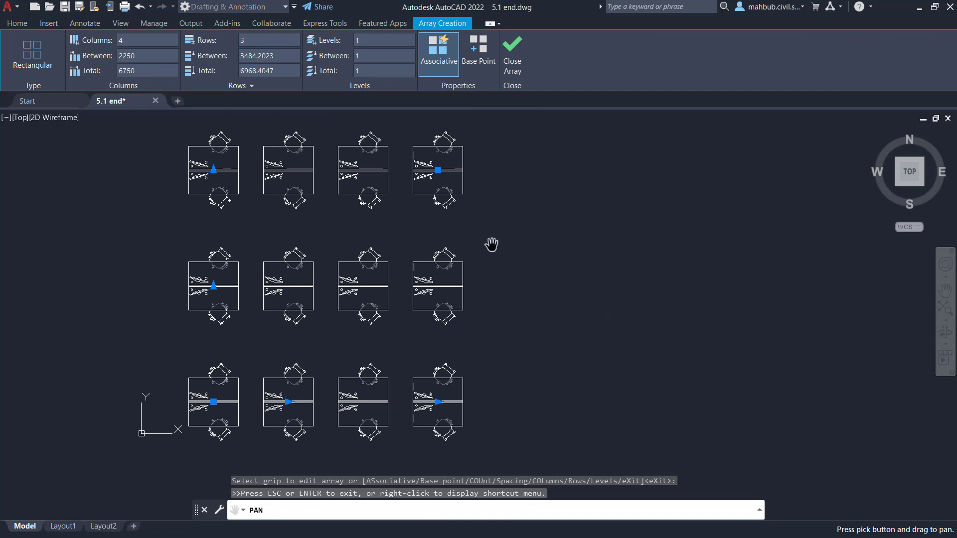
key(Escape)
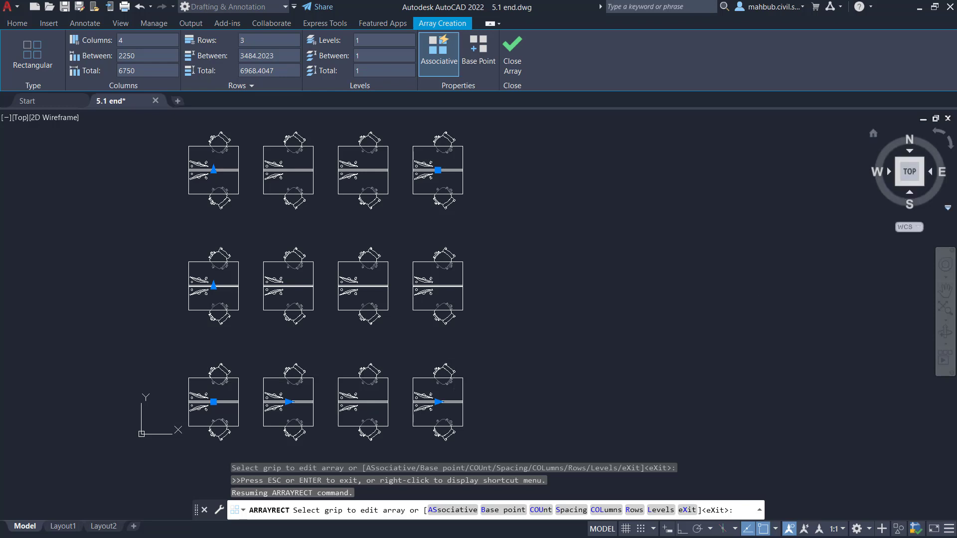
click(946, 290)
mouse_move(703, 290)
mouse_down()
mouse_move(686, 305)
mouse_move(596, 316)
mouse_move(566, 295)
mouse_up()
key(Escape)
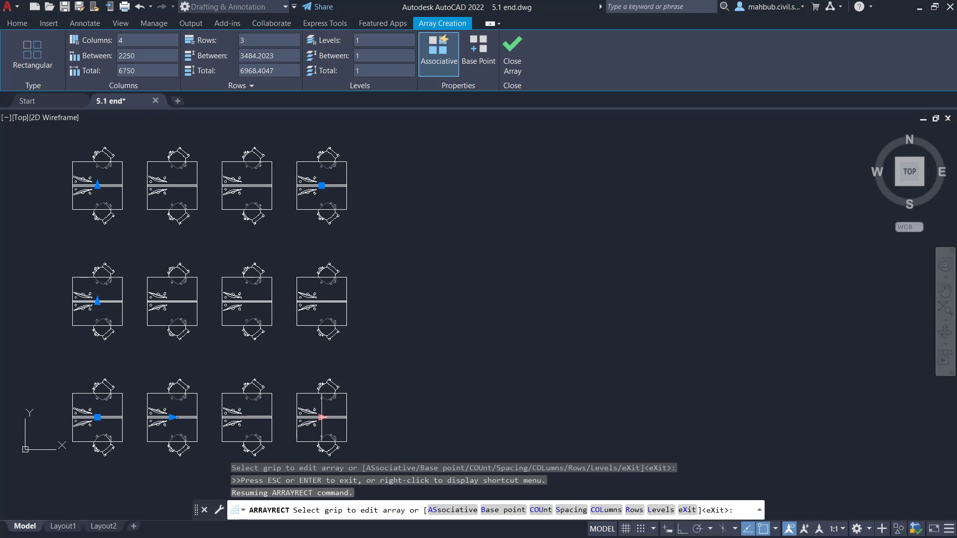
click(322, 417)
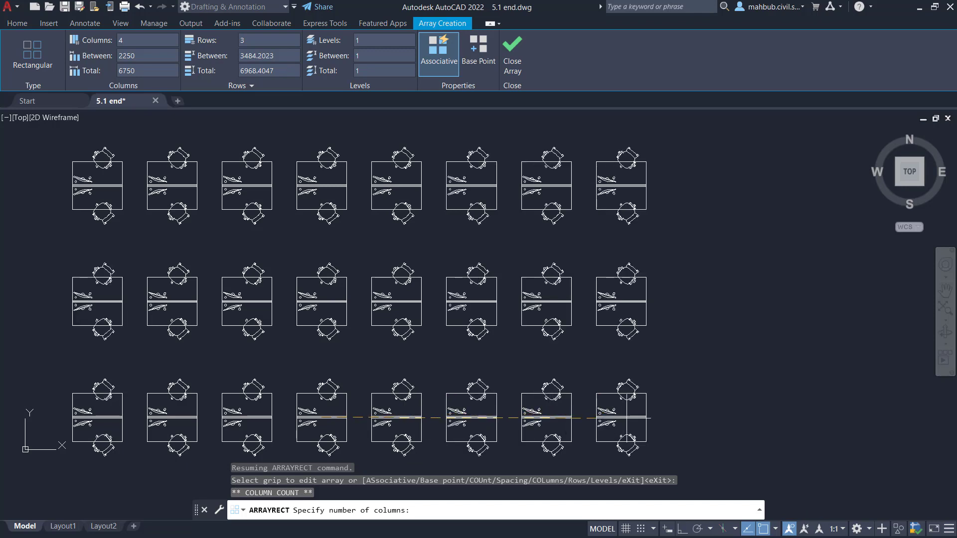
click(663, 416)
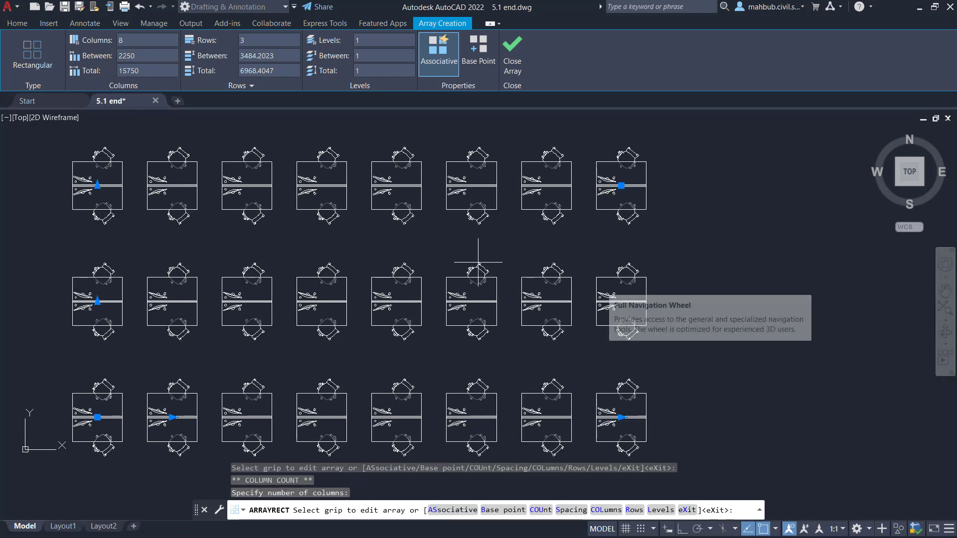
Step: Extend the workstation array upward to 5 rows using its row count grip
scroll(331, 203, down, 2)
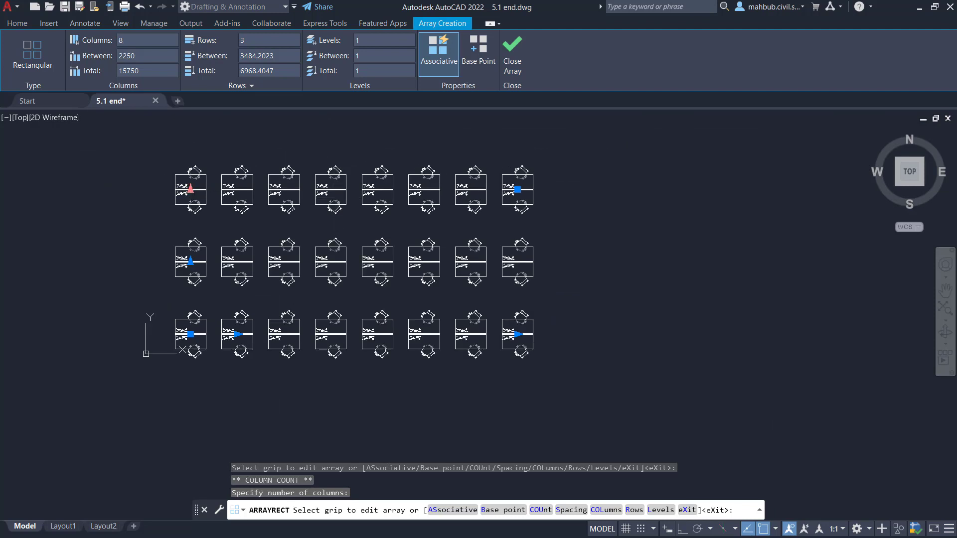
click(191, 187)
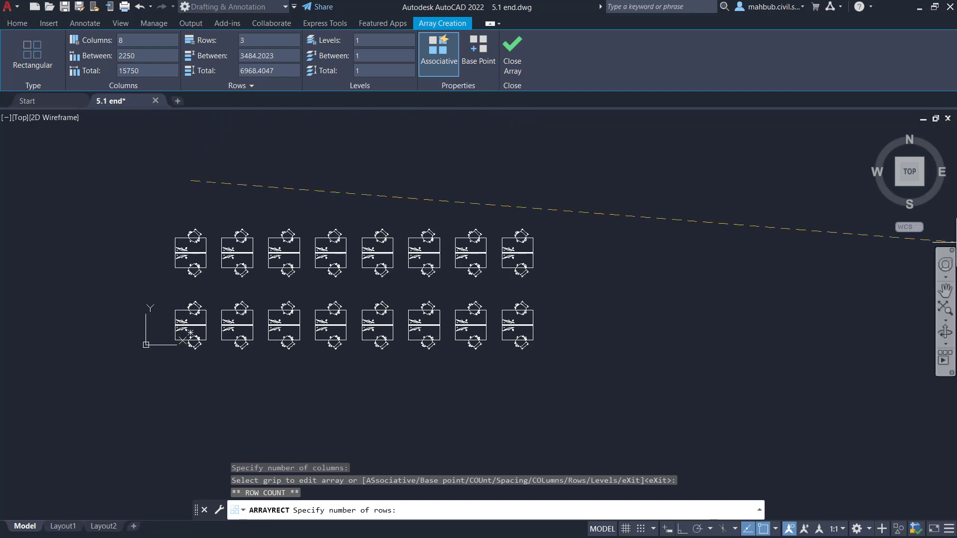
click(945, 291)
drag(496, 194, 506, 353)
key(Escape)
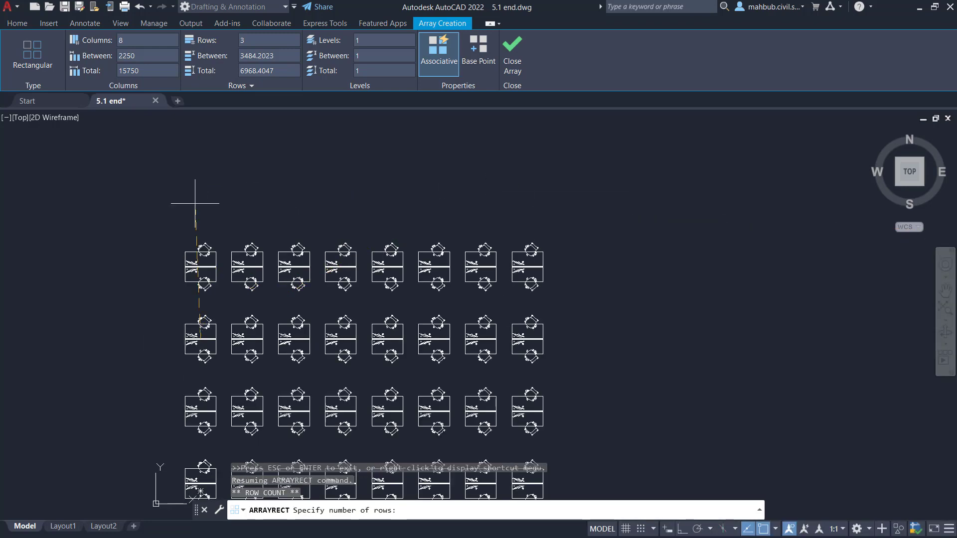
click(205, 137)
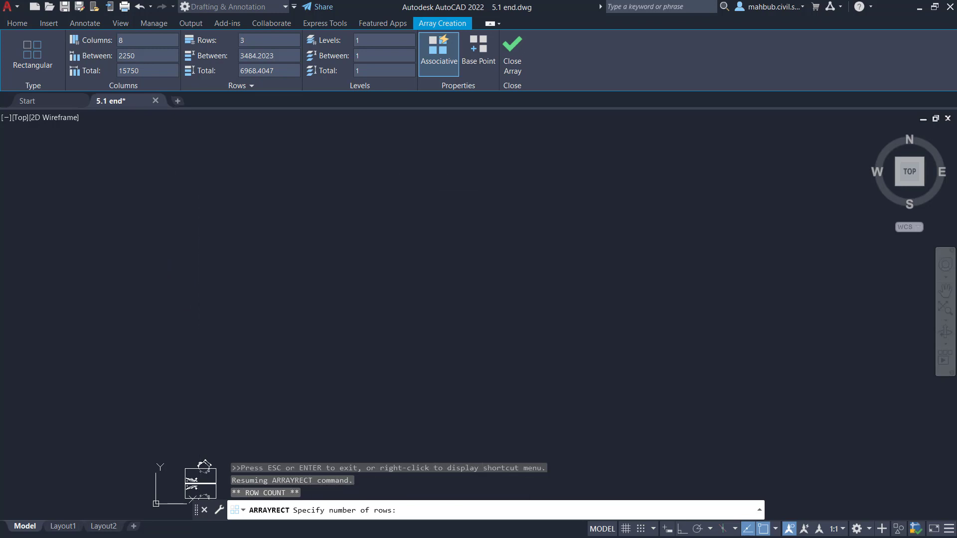
Step: Use the spacing grips to bring the array rows to about 2342 apart and the columns to about 3331 apart
scroll(523, 208, down, 3)
scroll(400, 303, up, 2)
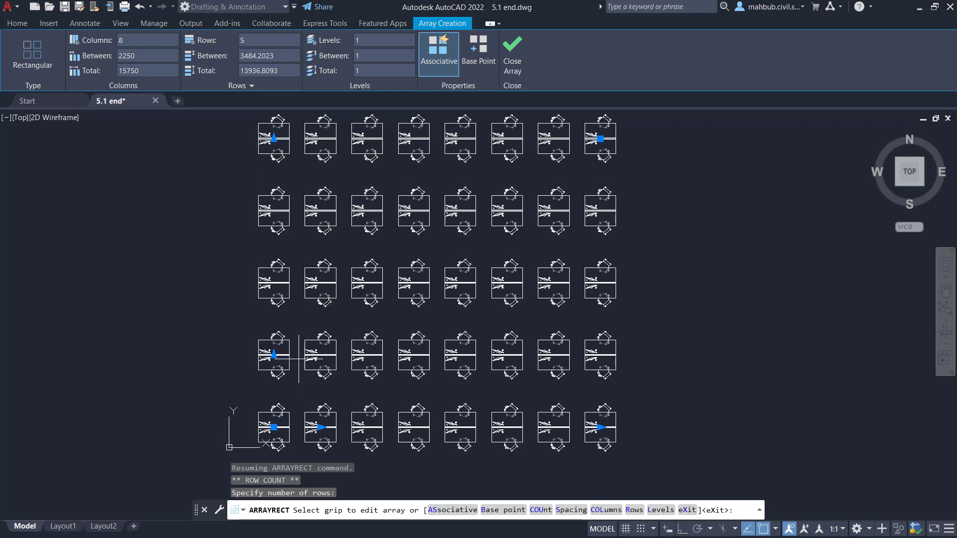
click(274, 354)
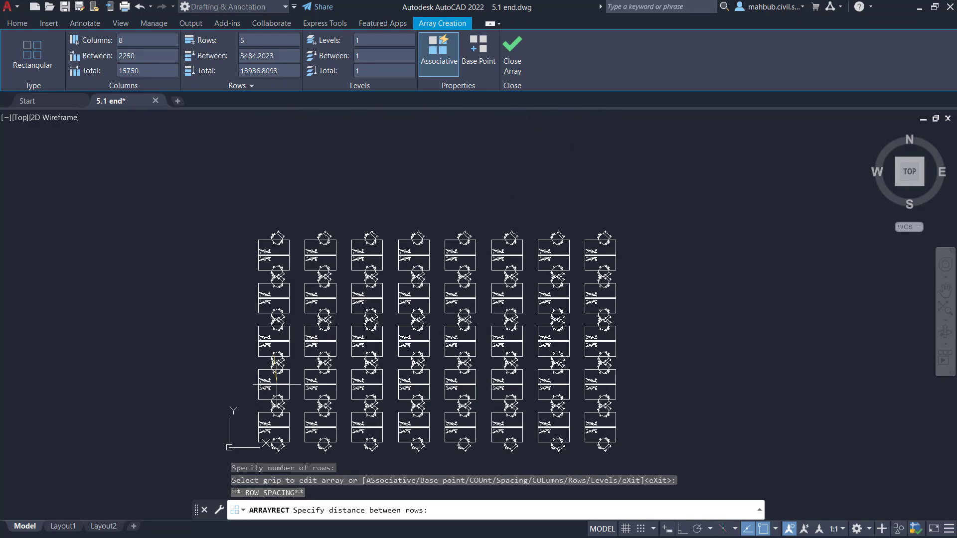
click(277, 379)
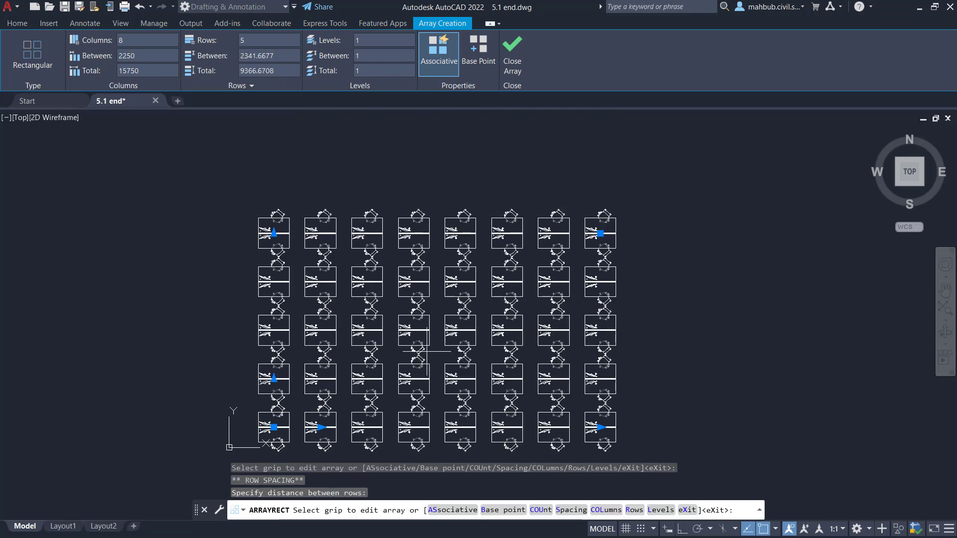
scroll(327, 428, up, 2)
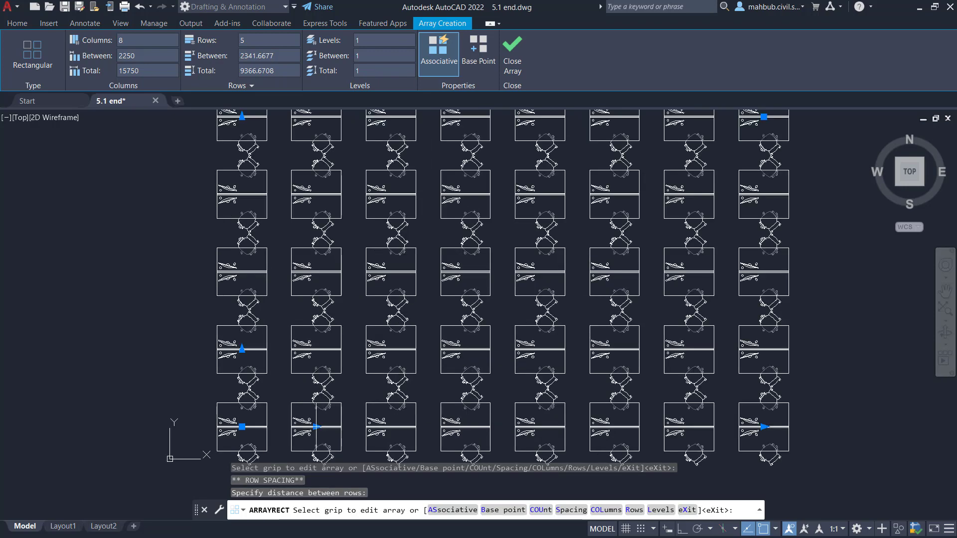
click(316, 426)
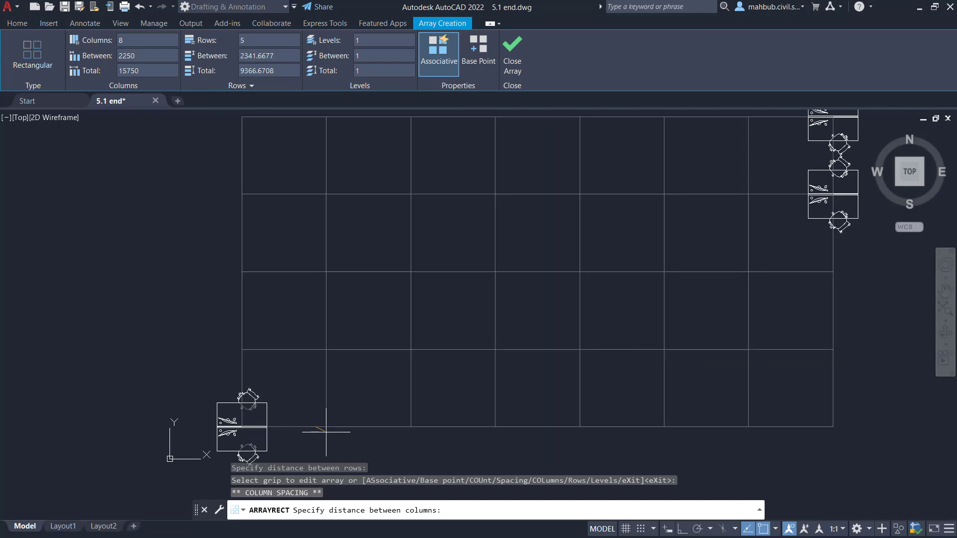
click(352, 427)
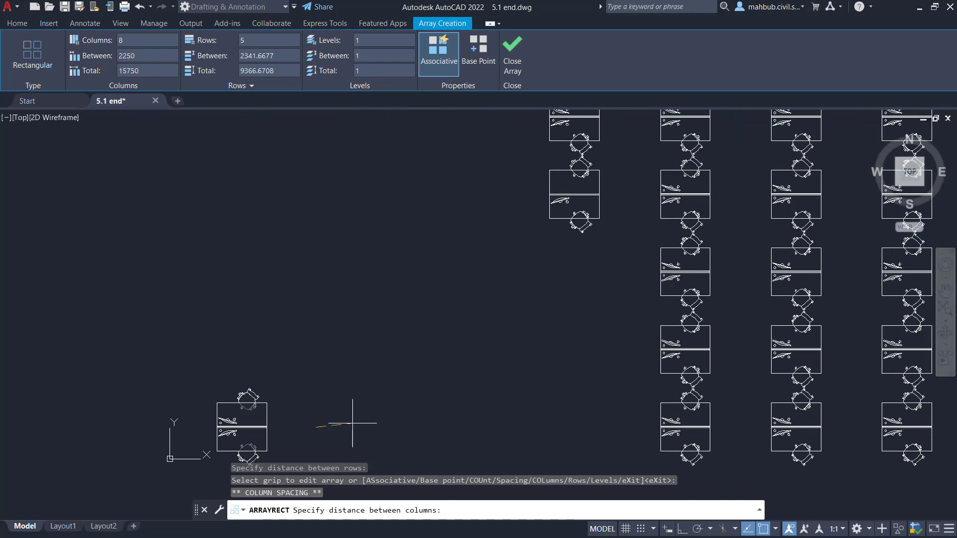
Step: Examine the array's base and spacing grips around its lower-left workstations
scroll(433, 357, down, 2)
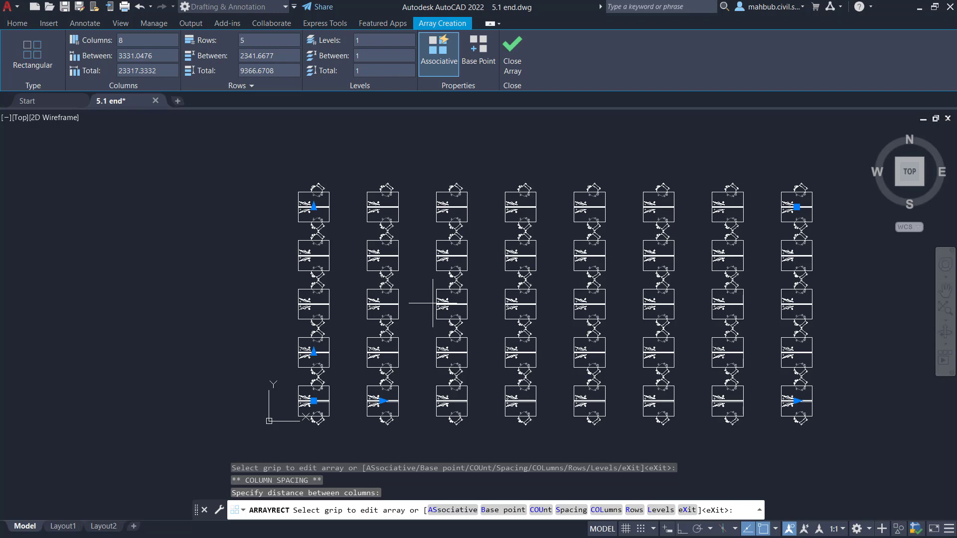
scroll(243, 381, up, 2)
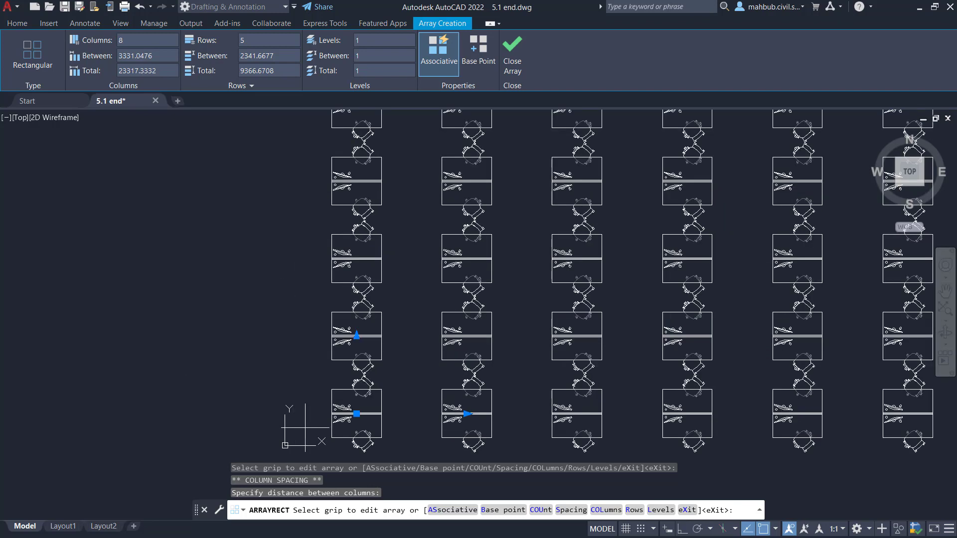
scroll(340, 430, up, 2)
click(946, 292)
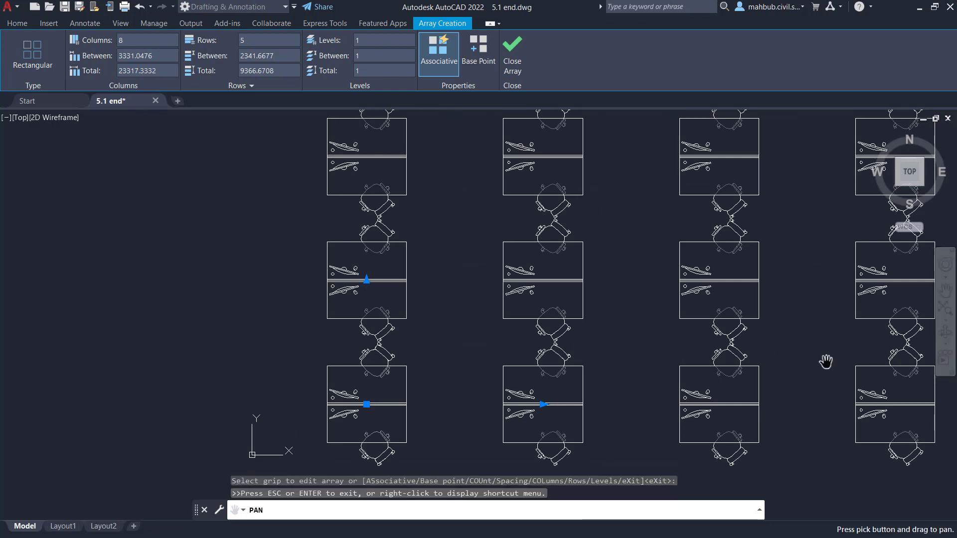
drag(623, 407, 591, 280)
key(Escape)
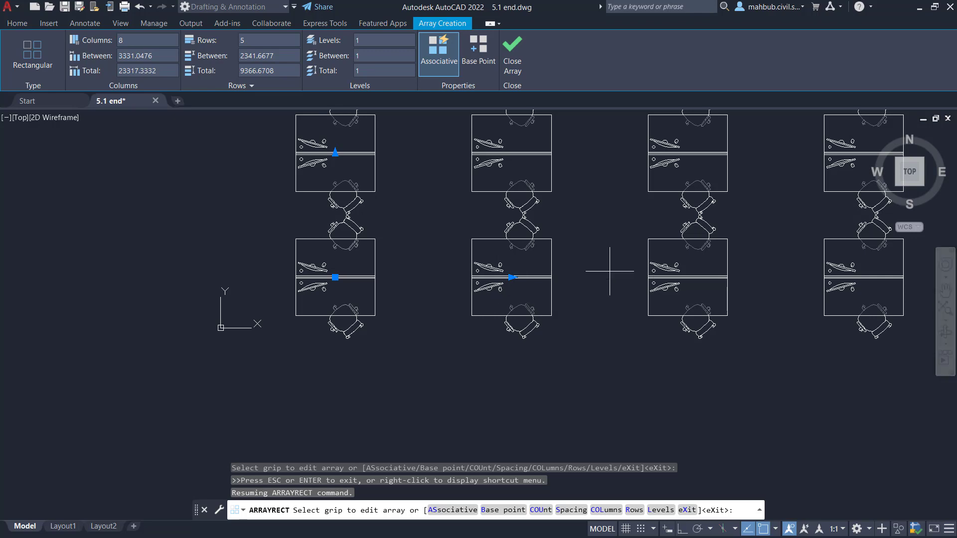
Step: Set the workstation array to 6 columns and 3 rows
scroll(609, 271, down, 4)
click(946, 291)
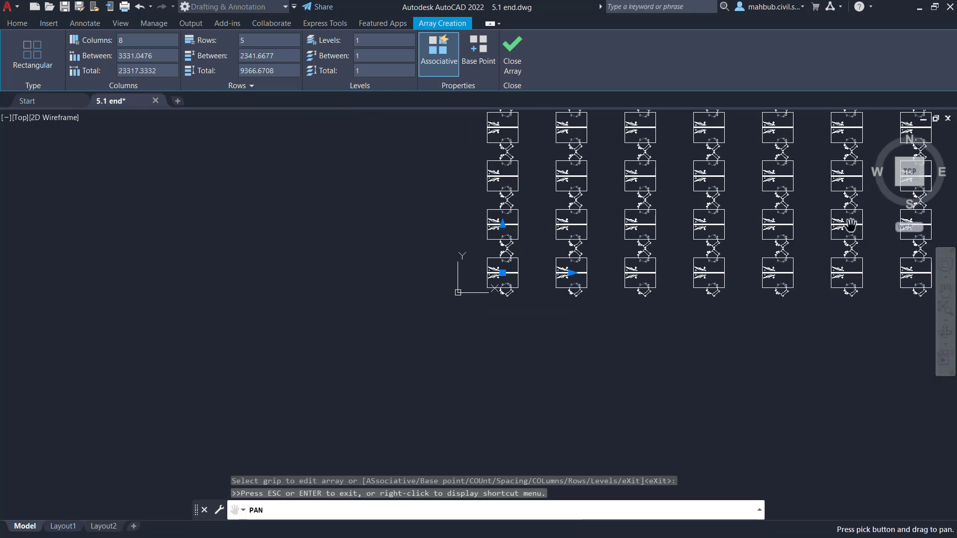
drag(851, 225, 547, 294)
key(Escape)
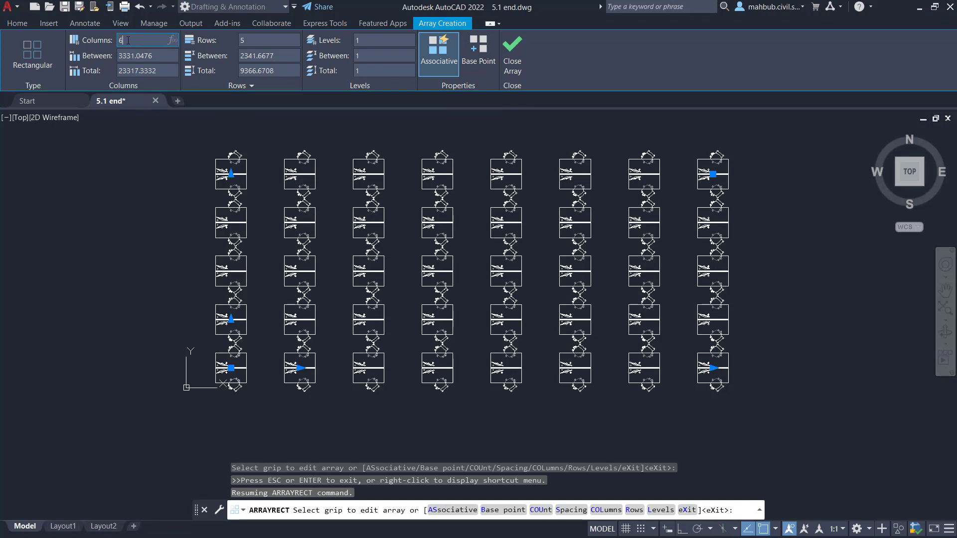
key(Return)
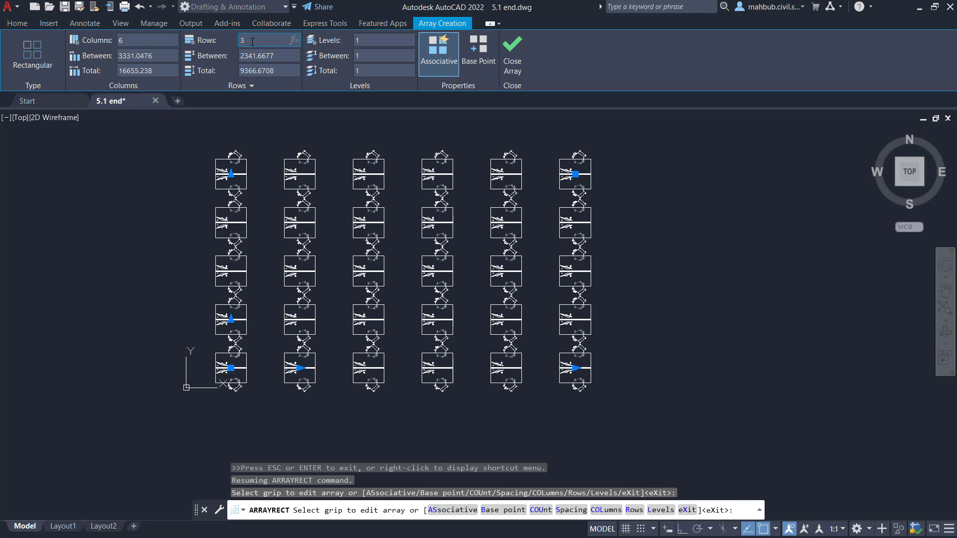
key(Return)
Step: Set the array's column spacing to 1500 and its row spacing to 3000
scroll(154, 279, up, 2)
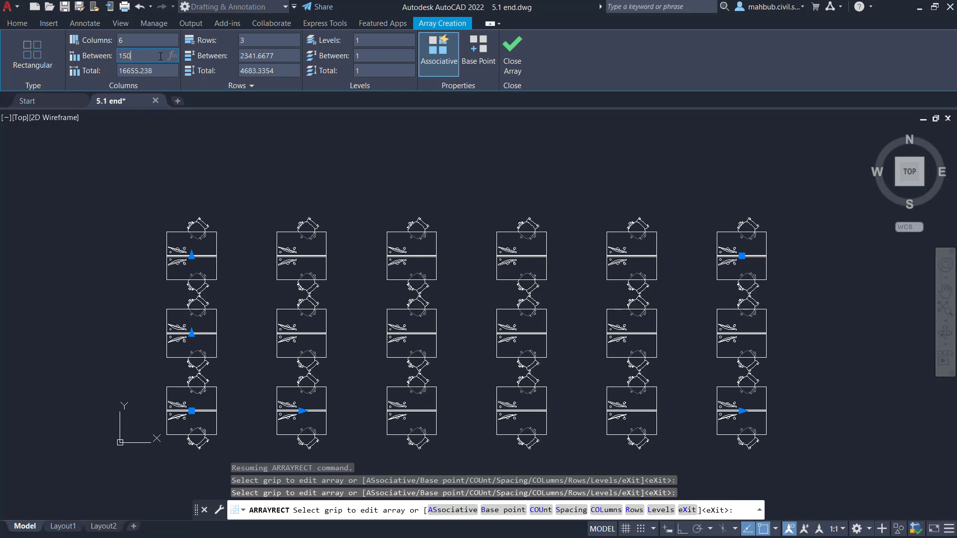
key(Return)
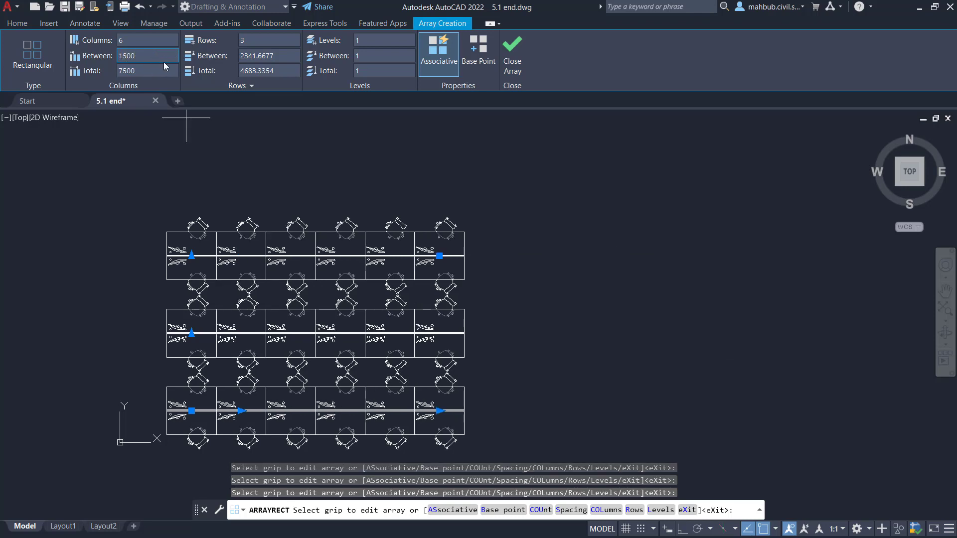
scroll(193, 305, up, 4)
scroll(219, 299, down, 2)
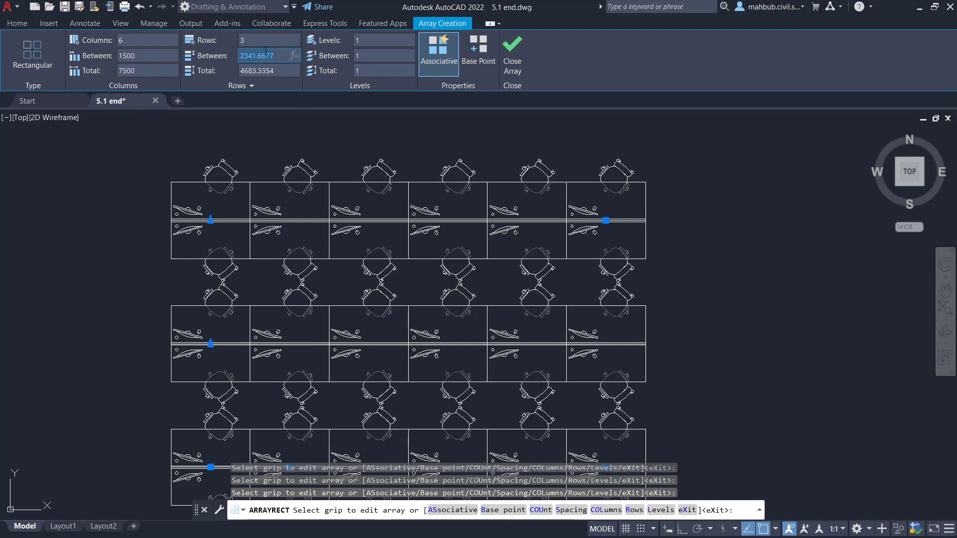
text(3000)
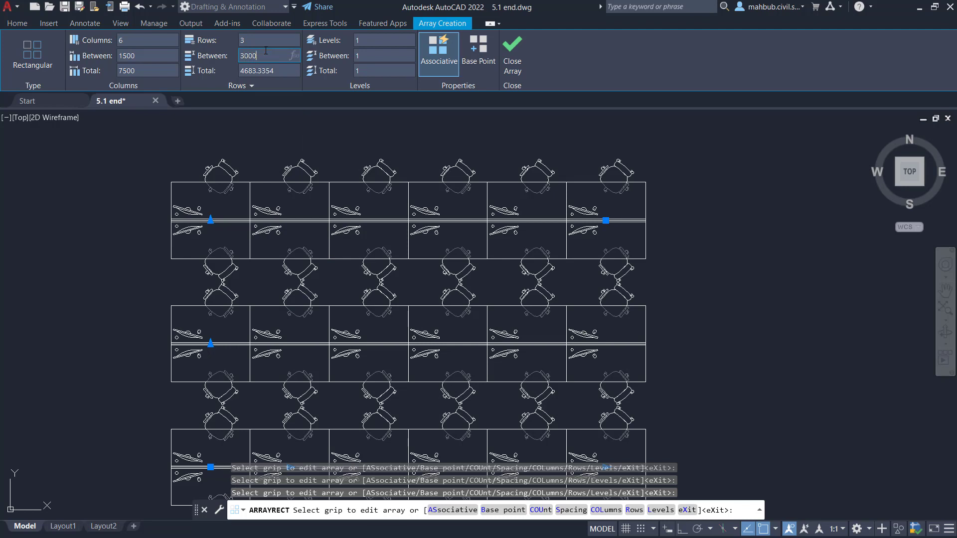
key(Tab)
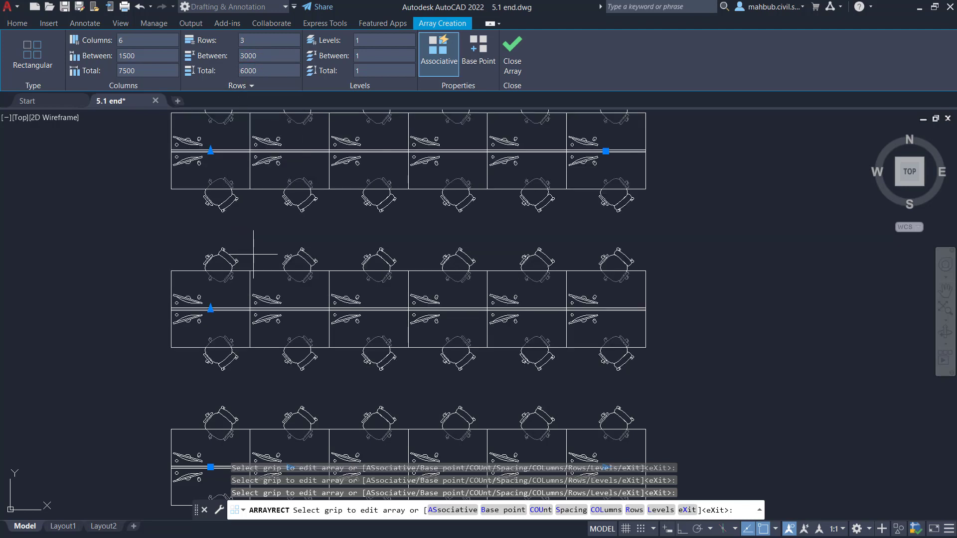
scroll(256, 255, down, 2)
scroll(259, 232, up, 2)
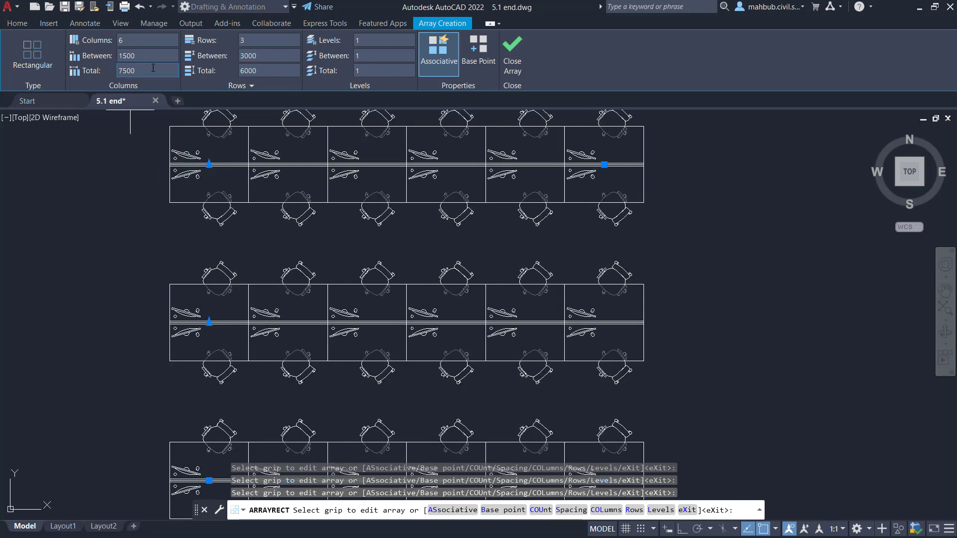
Step: Finish creating the workstation array, keeping it associative
scroll(285, 237, down, 2)
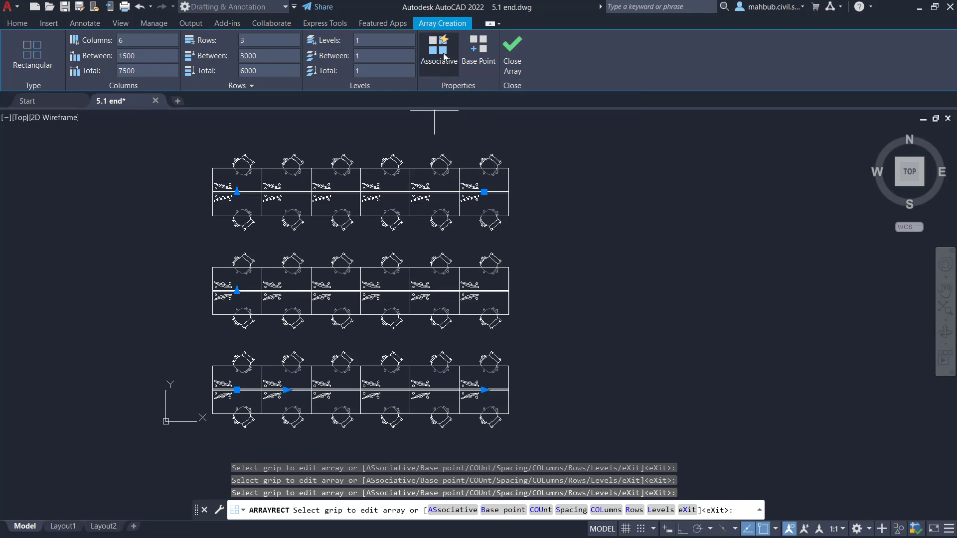
click(513, 55)
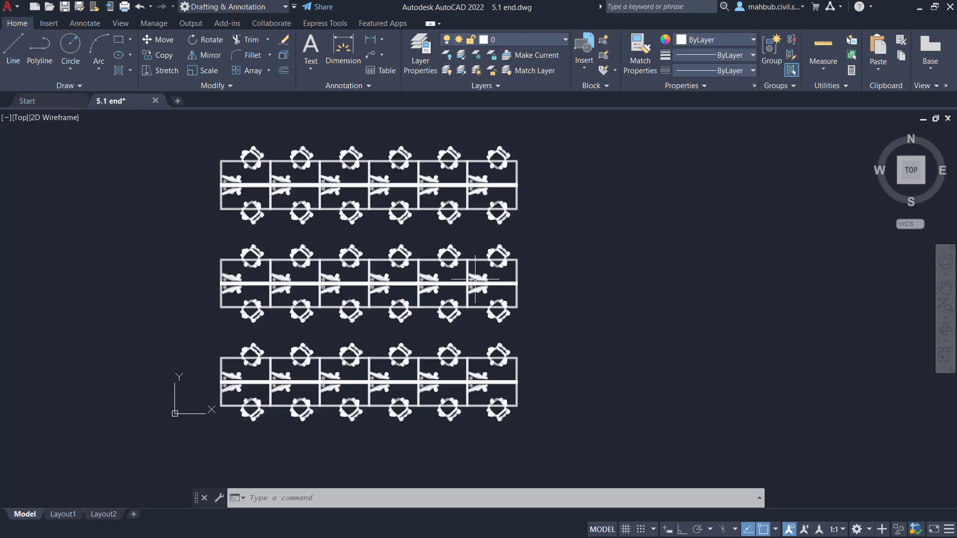
Step: Open the workstation array's source objects for editing, using the lower-left workstation as the item to edit
scroll(406, 300, up, 2)
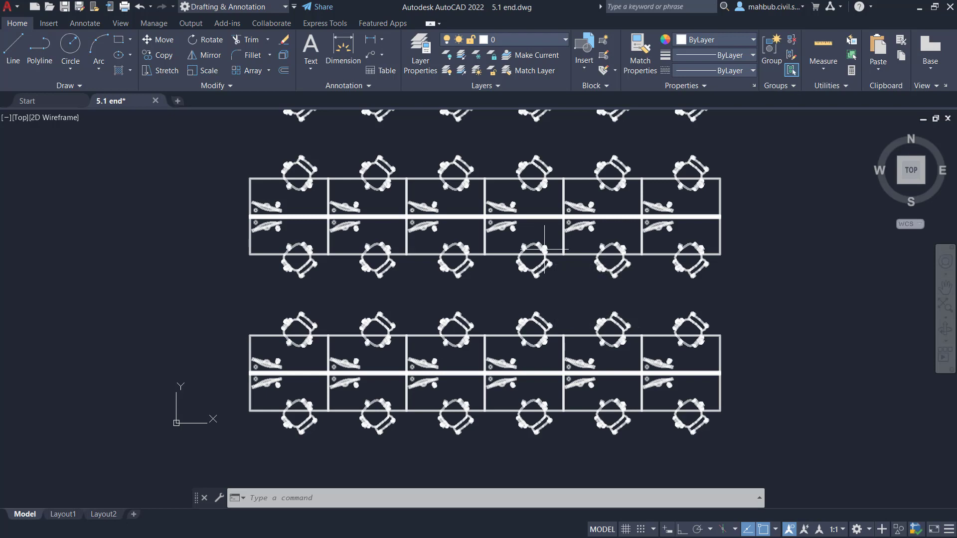
click(544, 249)
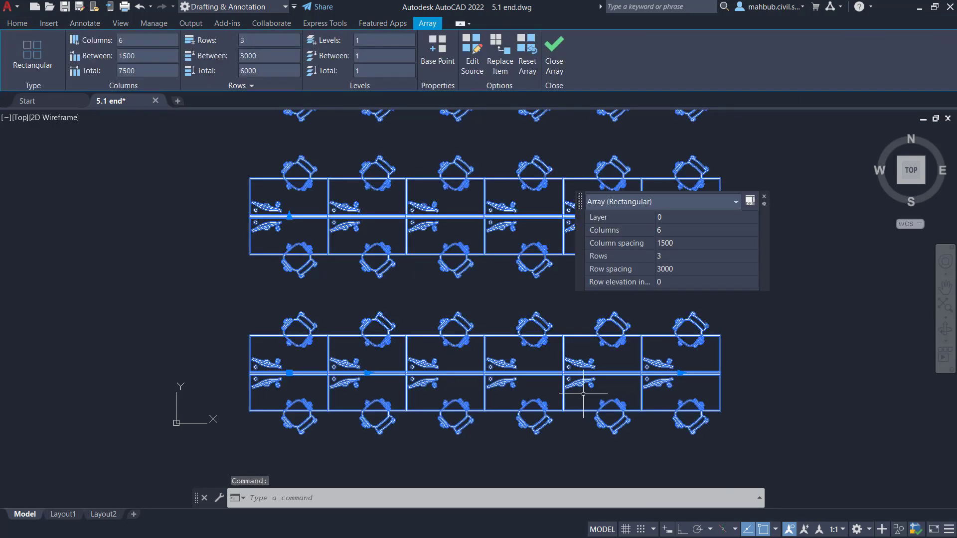
click(473, 66)
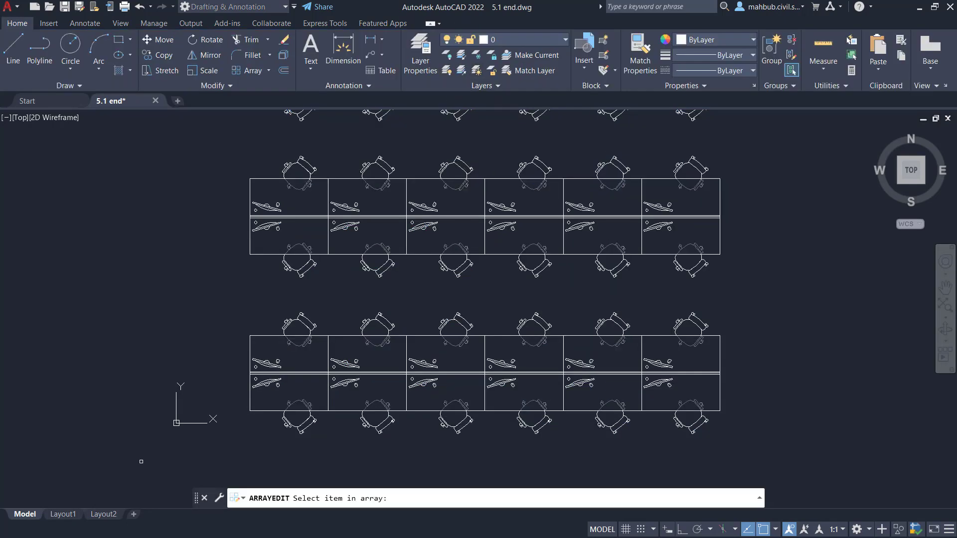
scroll(245, 393, up, 2)
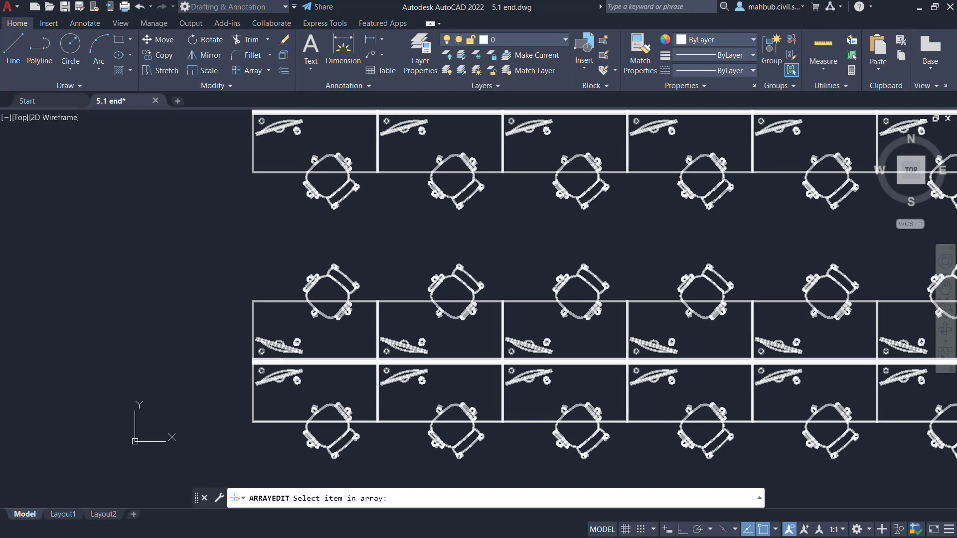
click(282, 362)
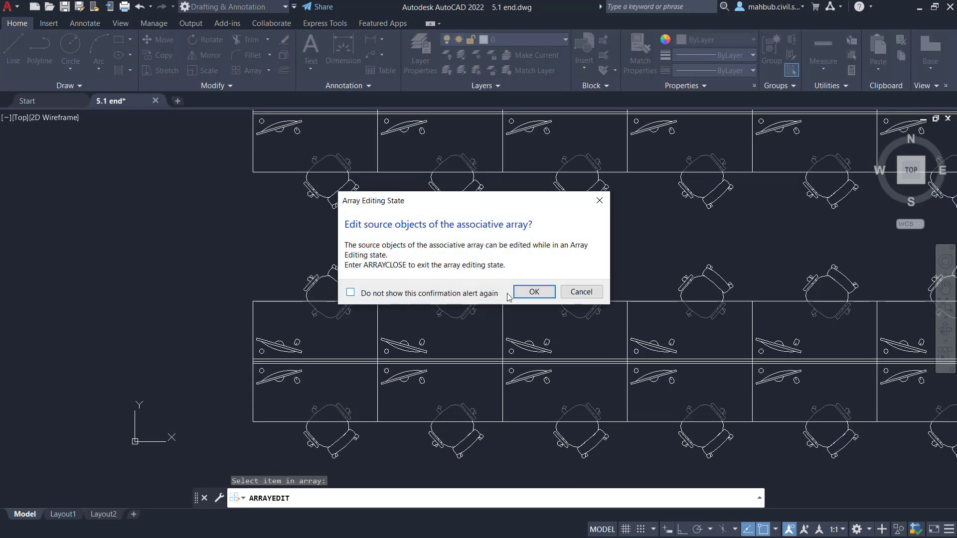
click(531, 292)
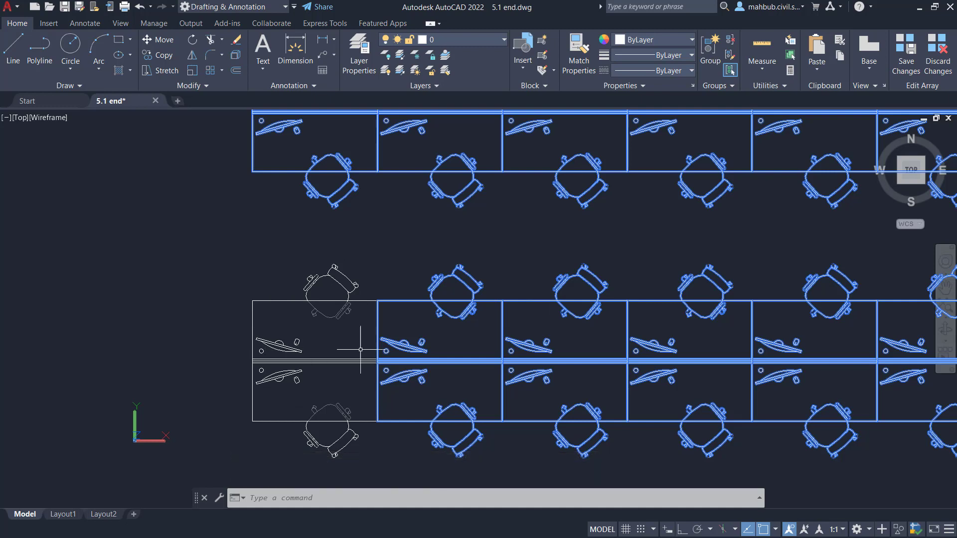
Step: Draw a small circle on the right side of the source workstation's upper desk, opposite the monitor
click(70, 46)
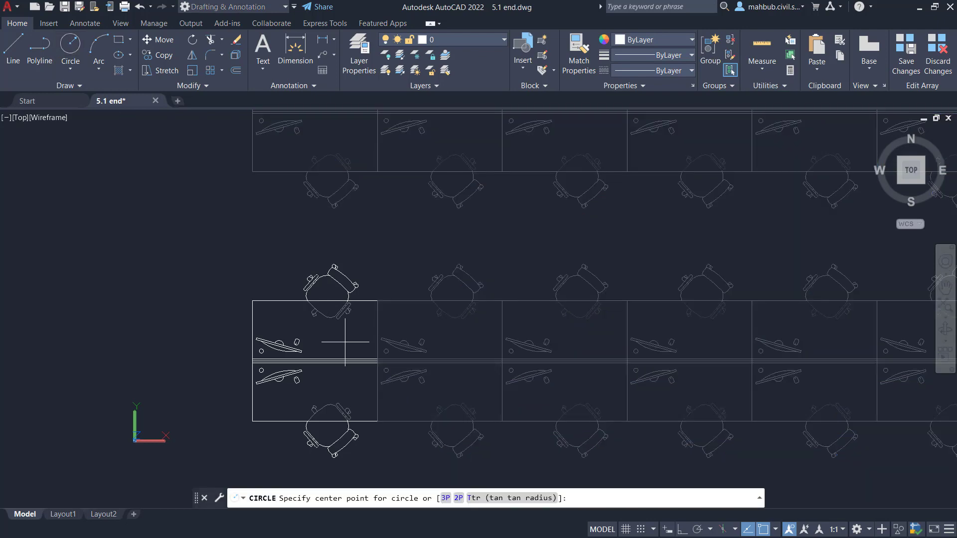
click(345, 342)
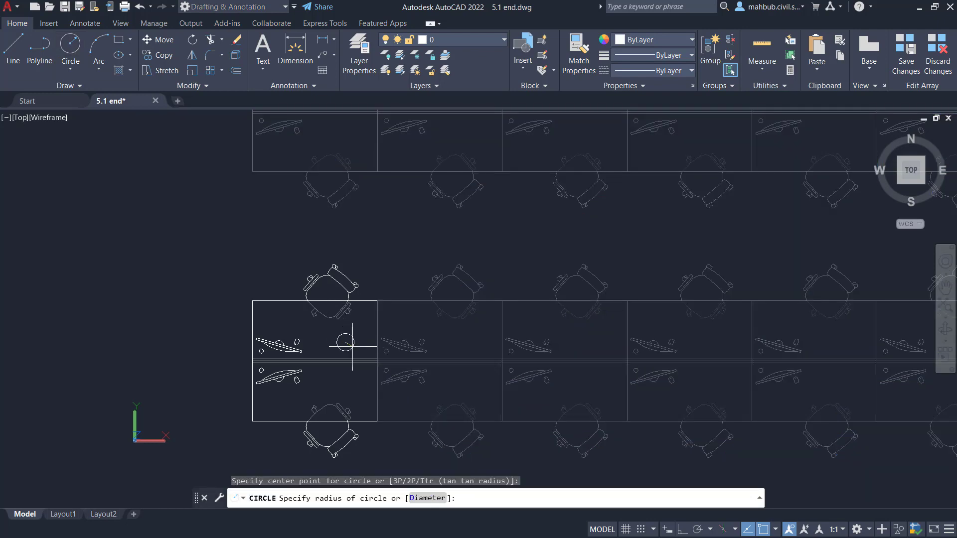
click(354, 345)
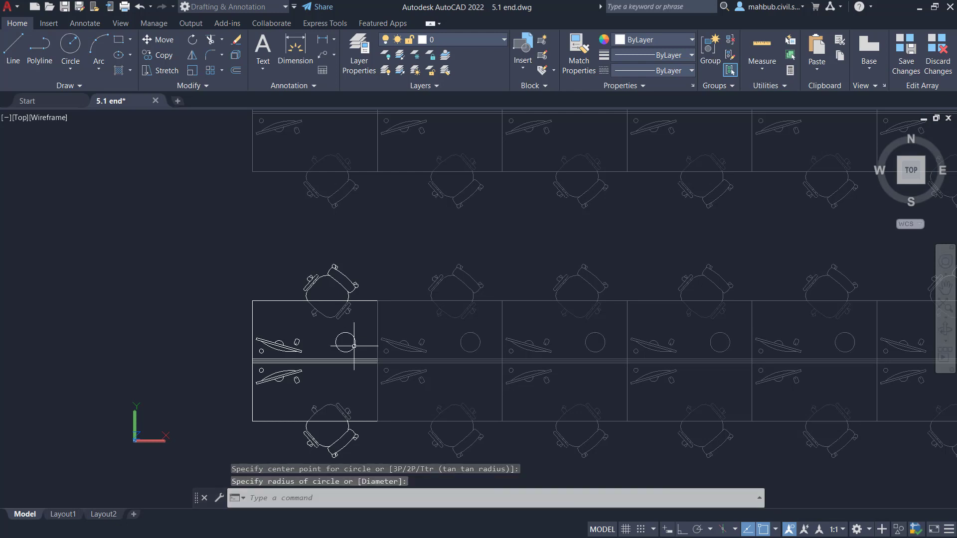
Step: Copy the circle by its center to the matching place on the source workstation's lower desk, and save the array edits
click(158, 55)
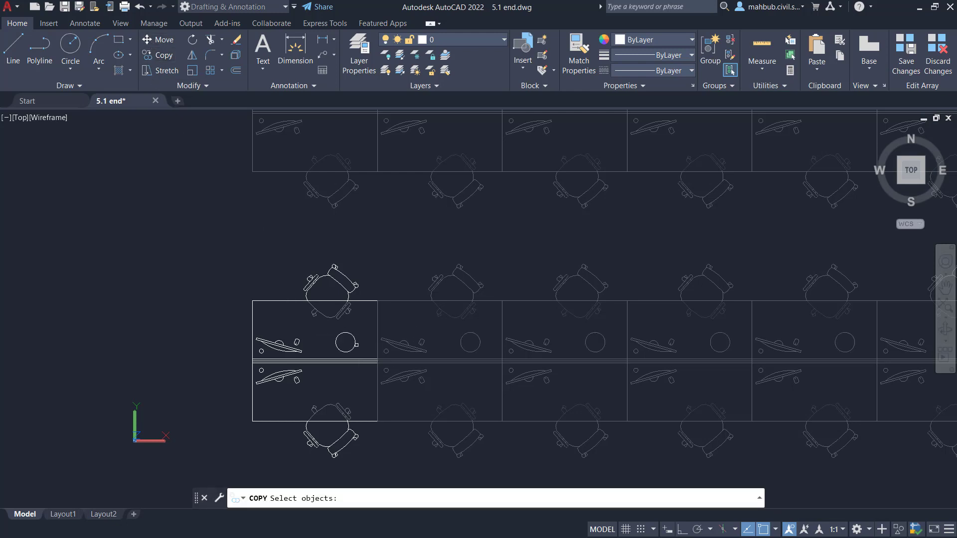
click(349, 341)
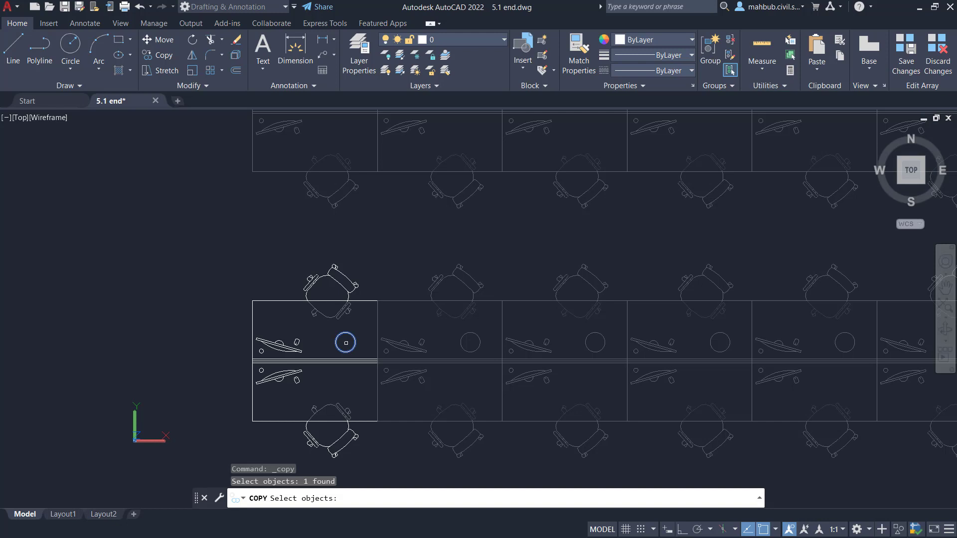
key(Return)
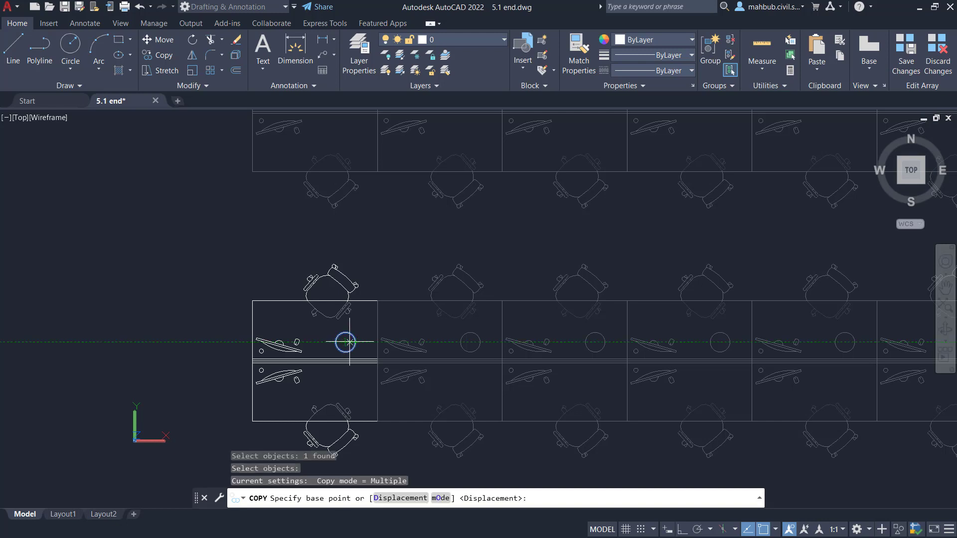
click(345, 342)
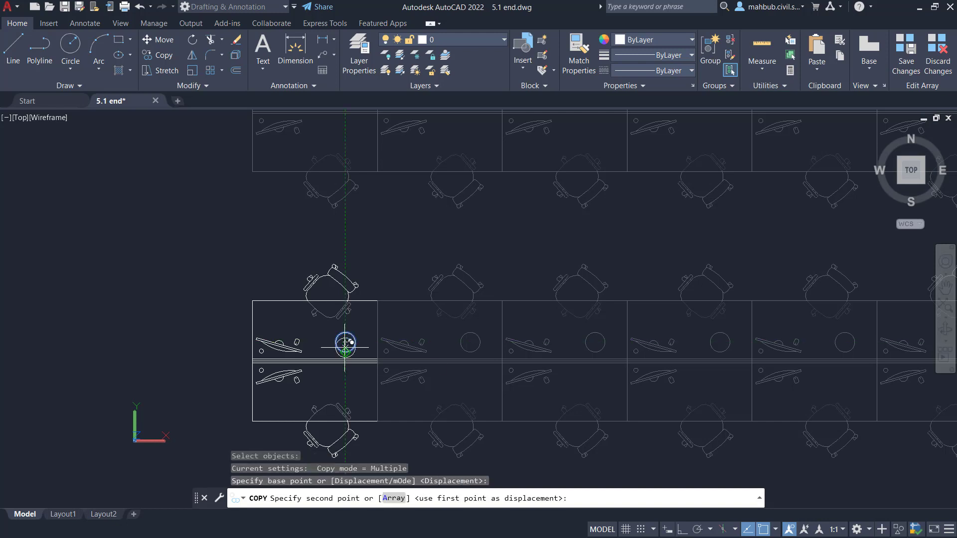
click(340, 379)
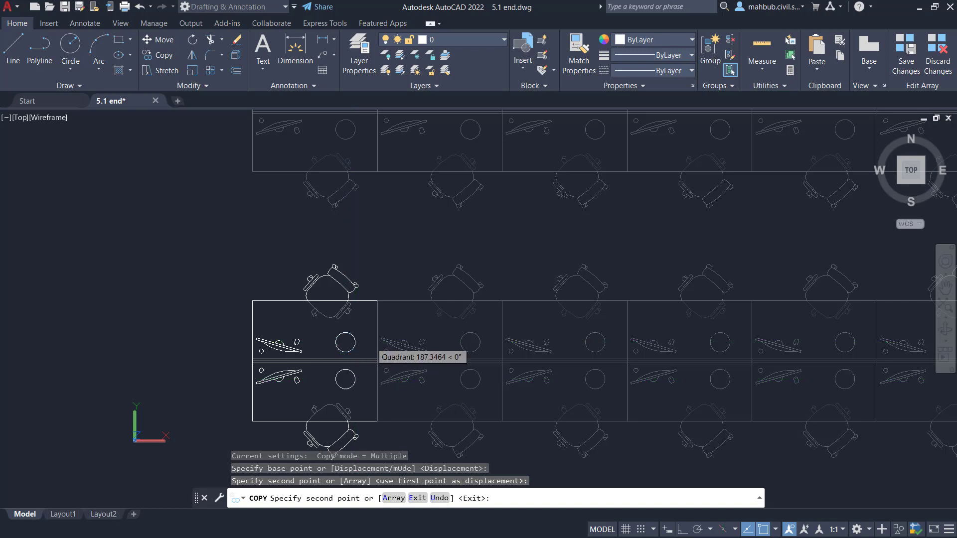
key(Return)
scroll(494, 332, down, 2)
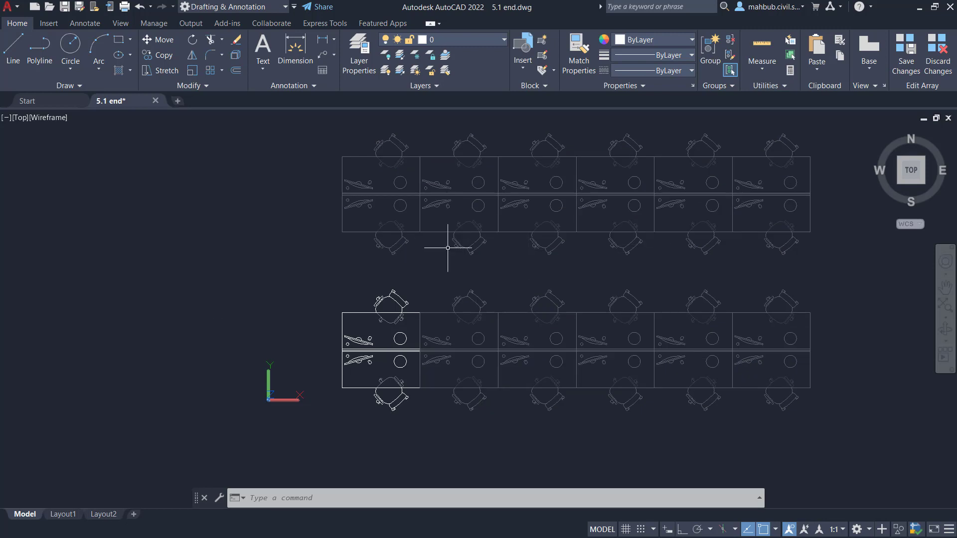
click(915, 66)
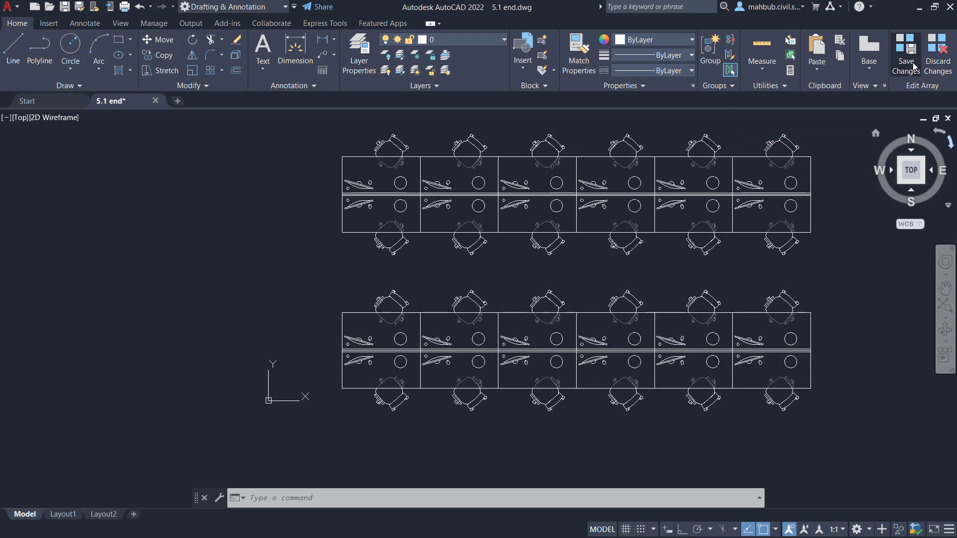